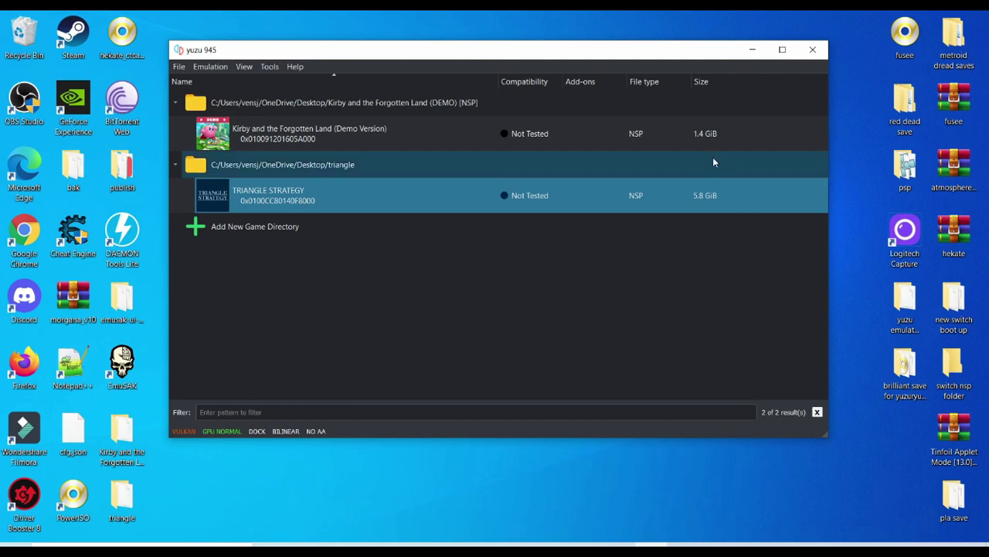
Step: Open the emulator's graphics configuration and set the graphics API to Vulkan
{"action": "left_click", "coordinate": [495, 130]}
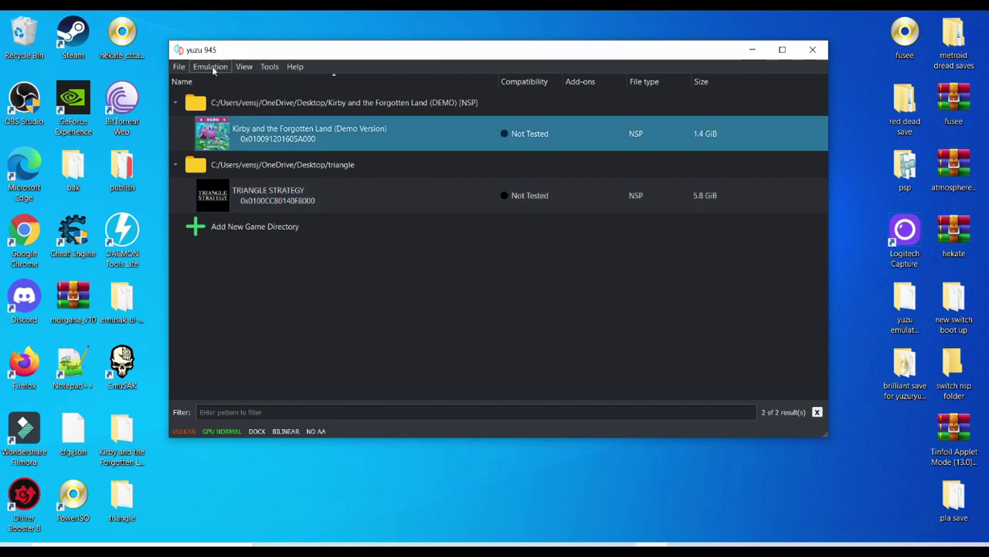
{"action": "left_click", "coordinate": [211, 66]}
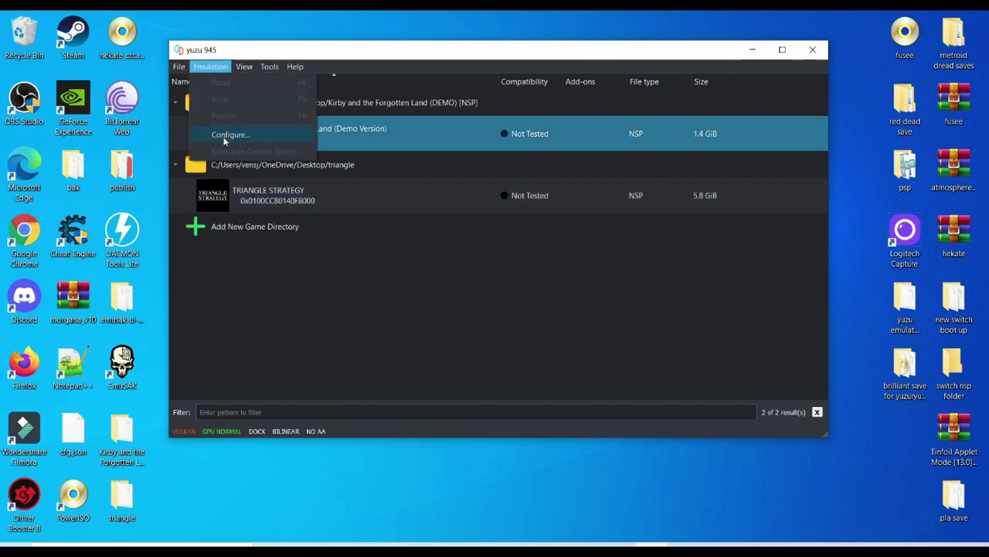
{"action": "left_click", "coordinate": [224, 136]}
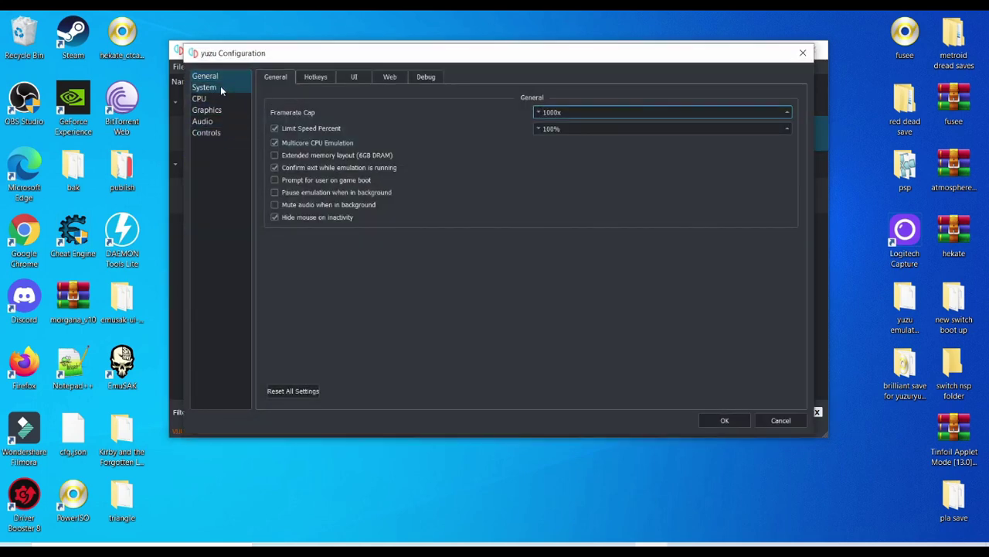
{"action": "left_click", "coordinate": [220, 86]}
{"action": "left_click", "coordinate": [216, 100]}
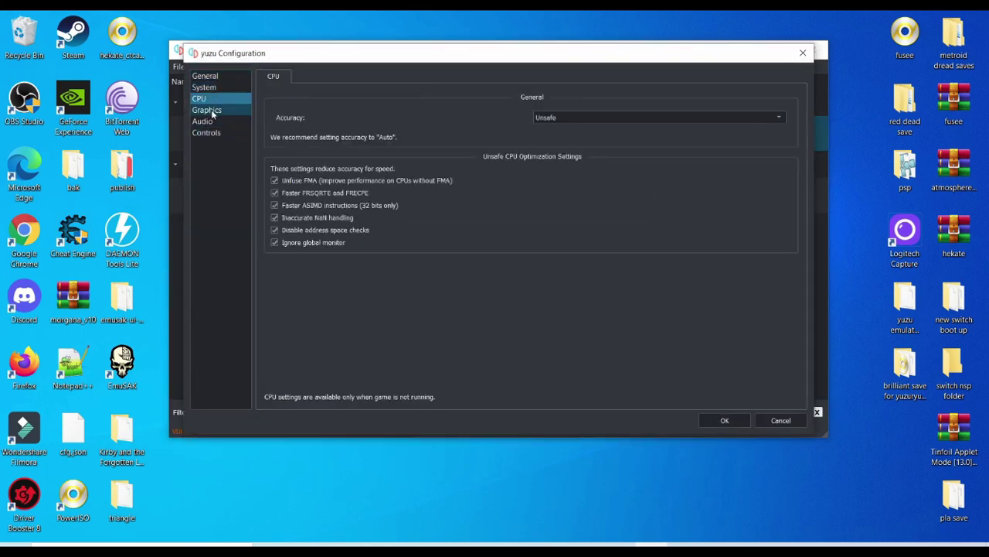
{"action": "left_click", "coordinate": [213, 112]}
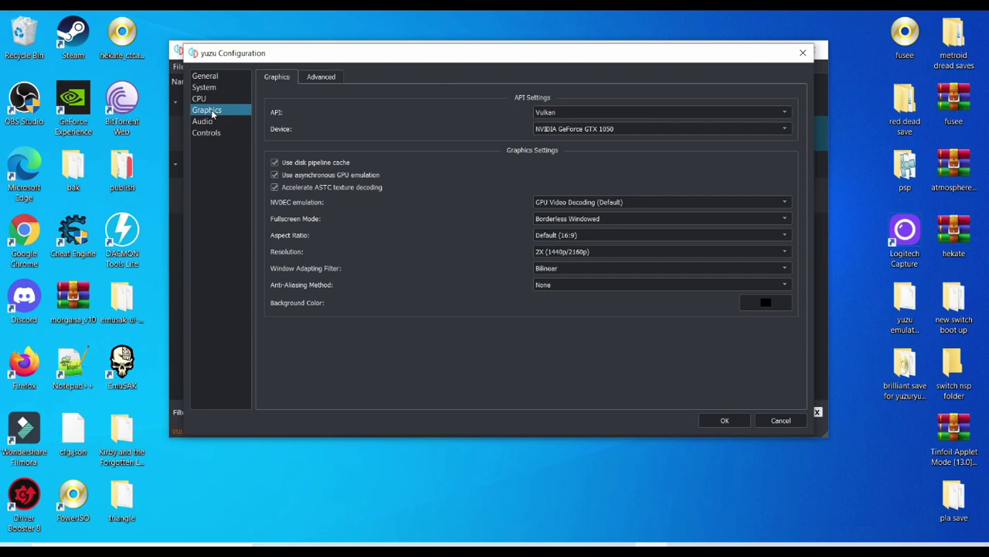
{"action": "left_click", "coordinate": [549, 114]}
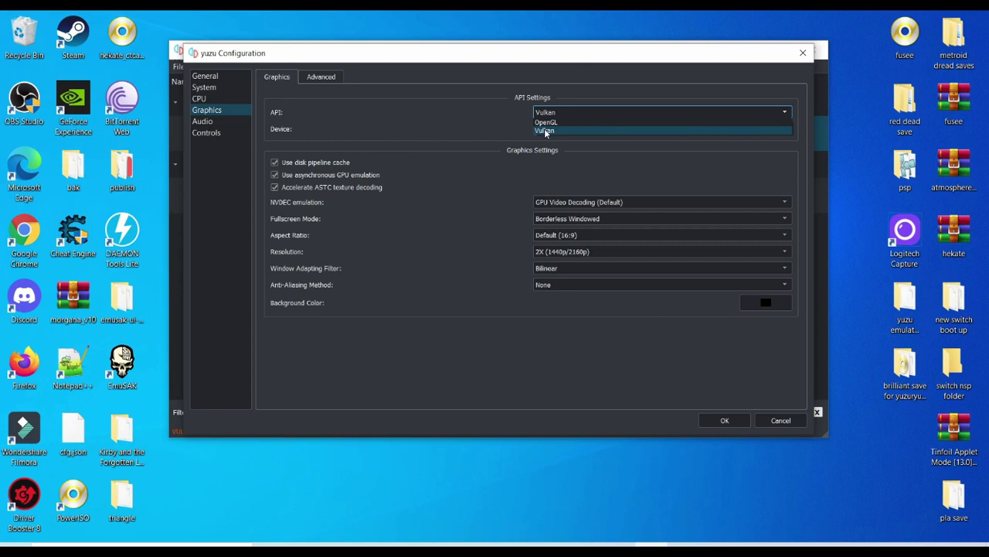
{"action": "left_click", "coordinate": [544, 129]}
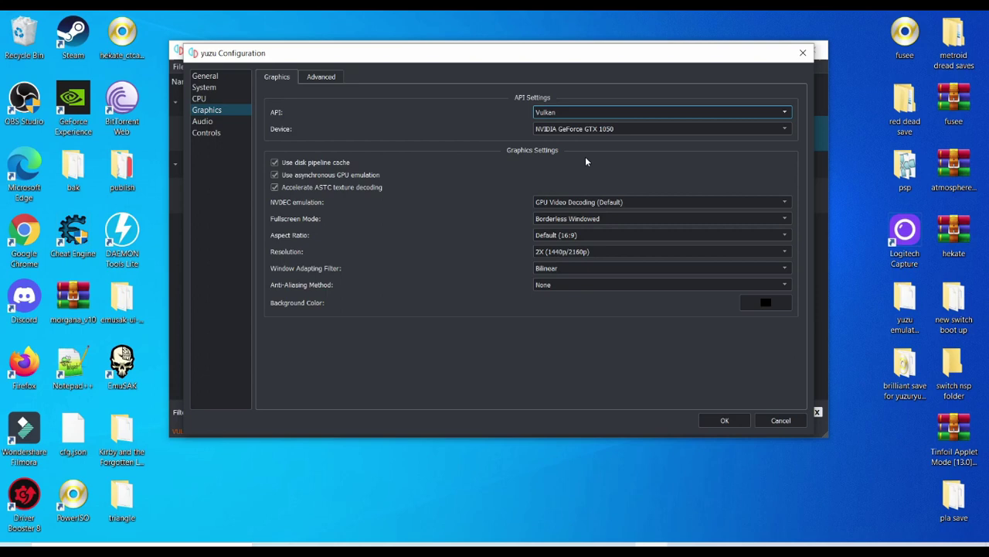
{"action": "left_click", "coordinate": [572, 113]}
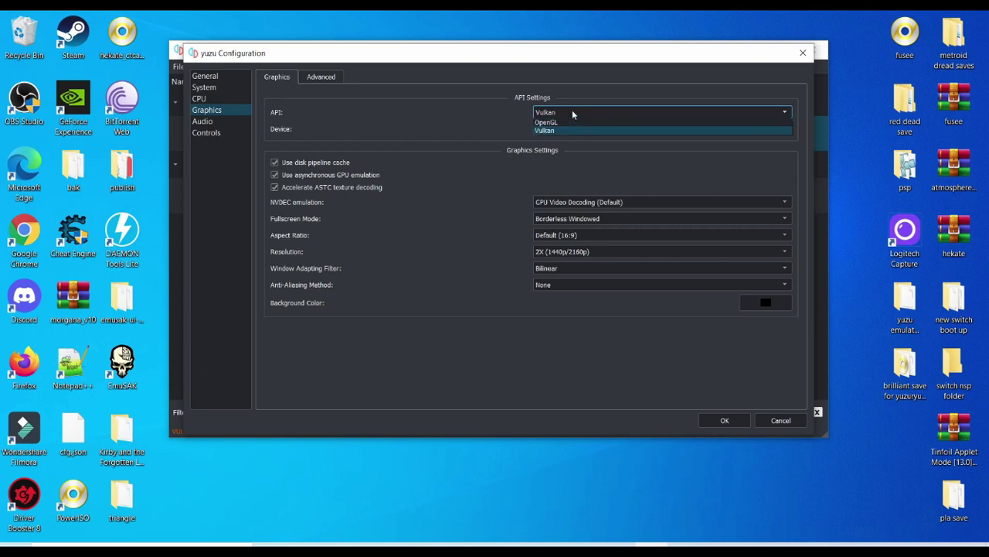
{"action": "left_click", "coordinate": [561, 129]}
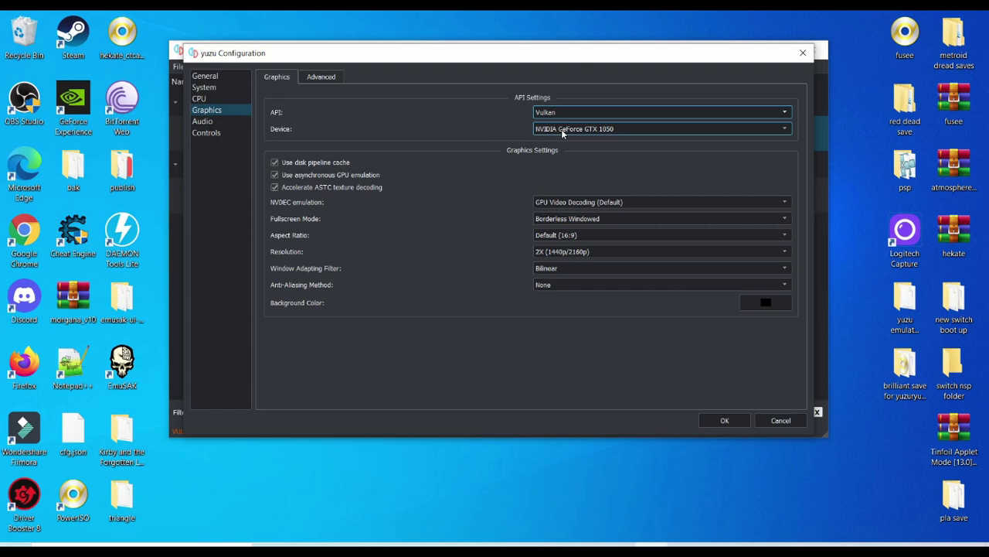
Step: Try the 4X (2880p/4320p) and 6X (4320p/6480p) resolution options in the graphics settings
{"action": "left_click", "coordinate": [555, 252]}
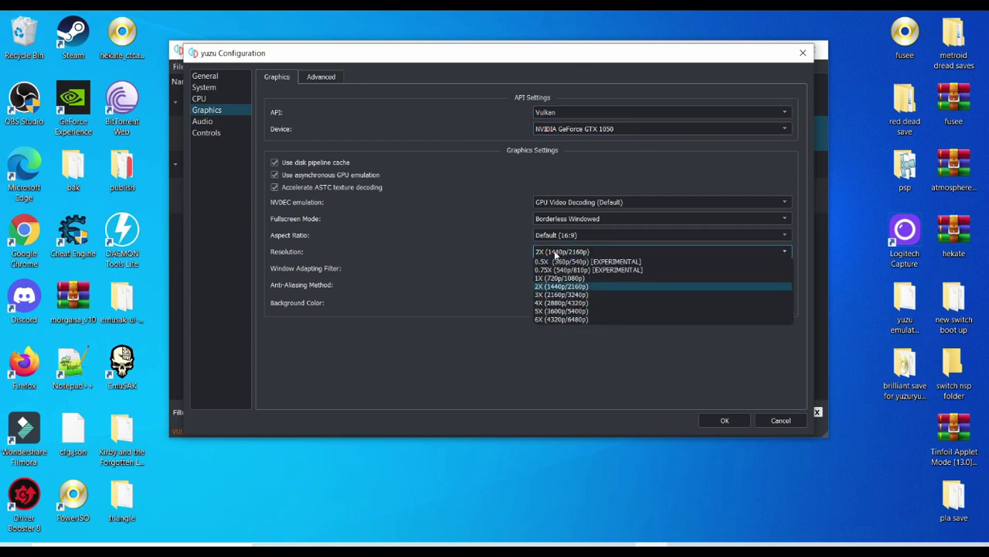
{"action": "left_click", "coordinate": [544, 305]}
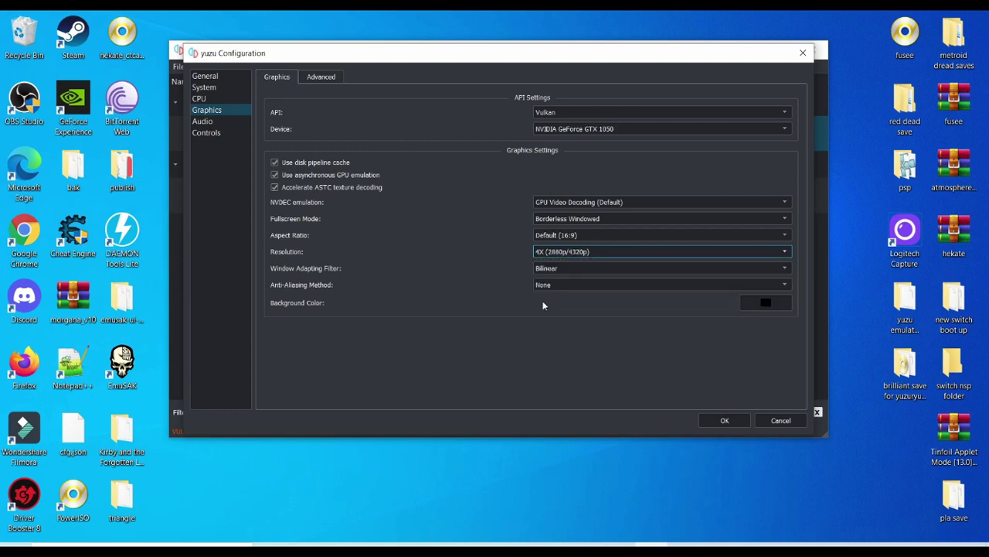
{"action": "left_click", "coordinate": [557, 252]}
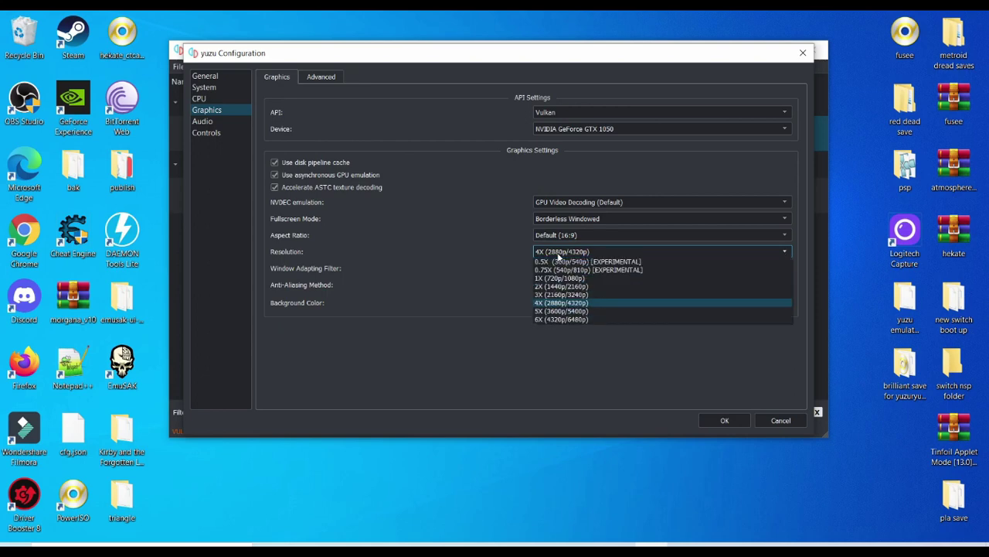
{"action": "left_click", "coordinate": [539, 320]}
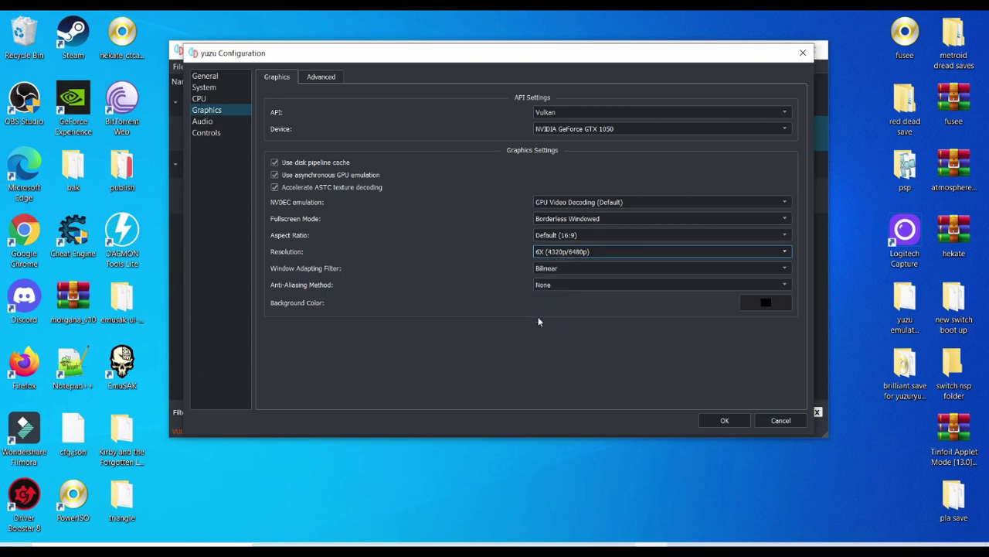
{"action": "left_click", "coordinate": [550, 252]}
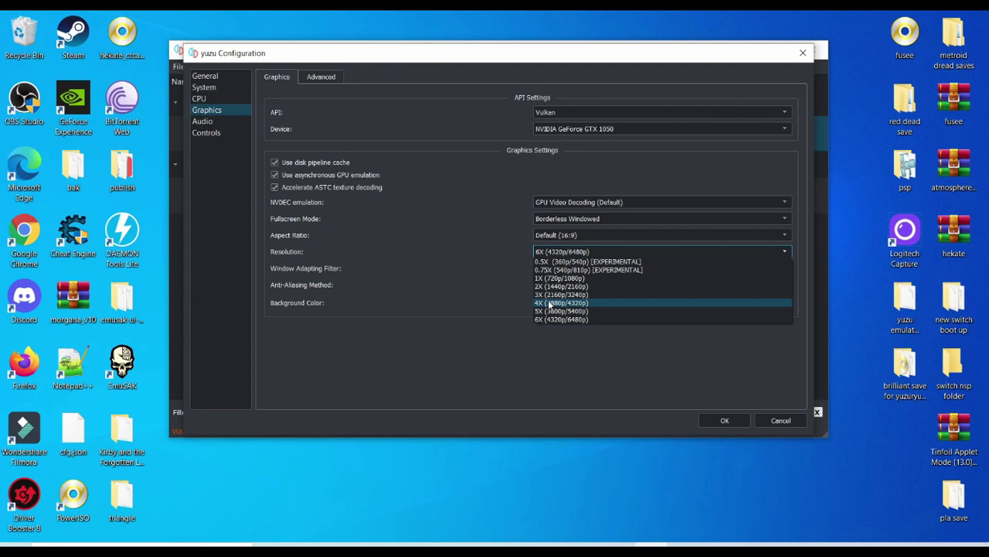
{"action": "left_click", "coordinate": [550, 303]}
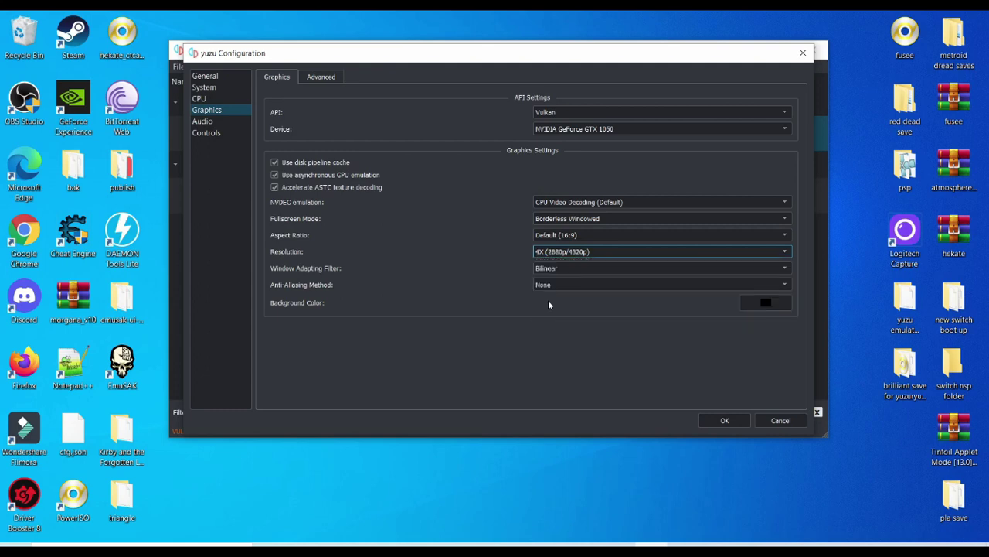
Step: Set the resolution to 2X (1440p/2160p) and the aspect ratio to Default (16:9)
{"action": "left_click", "coordinate": [555, 254]}
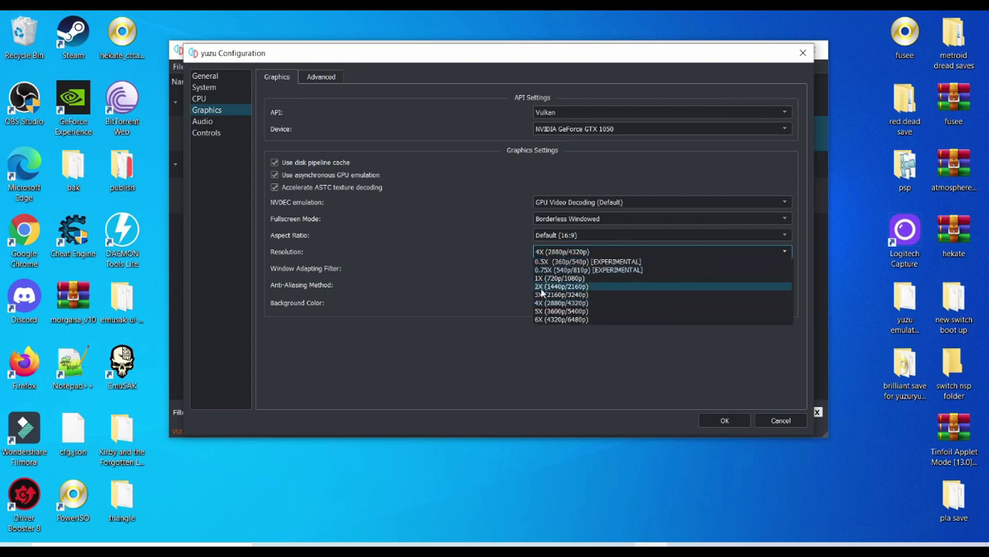
{"action": "left_click", "coordinate": [541, 288]}
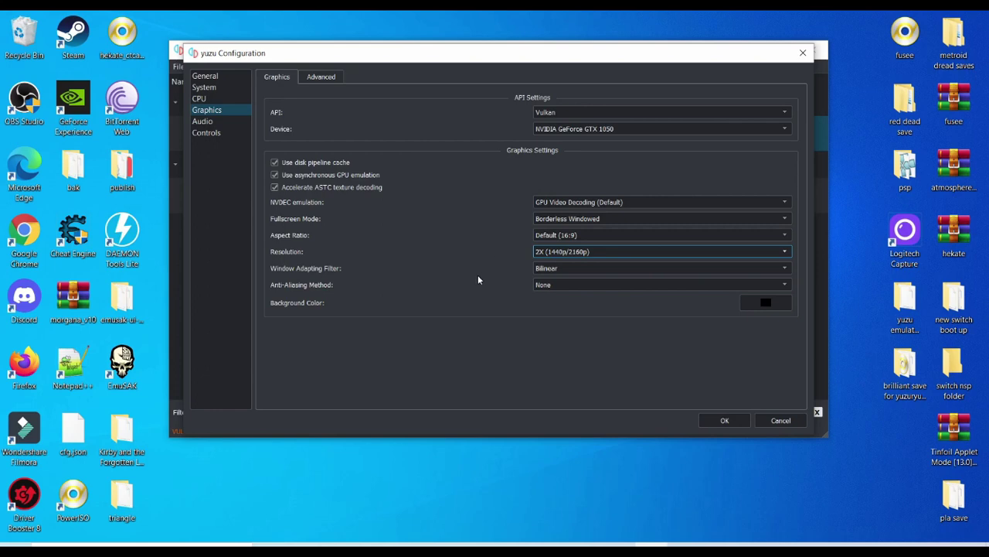
{"action": "left_click", "coordinate": [546, 239]}
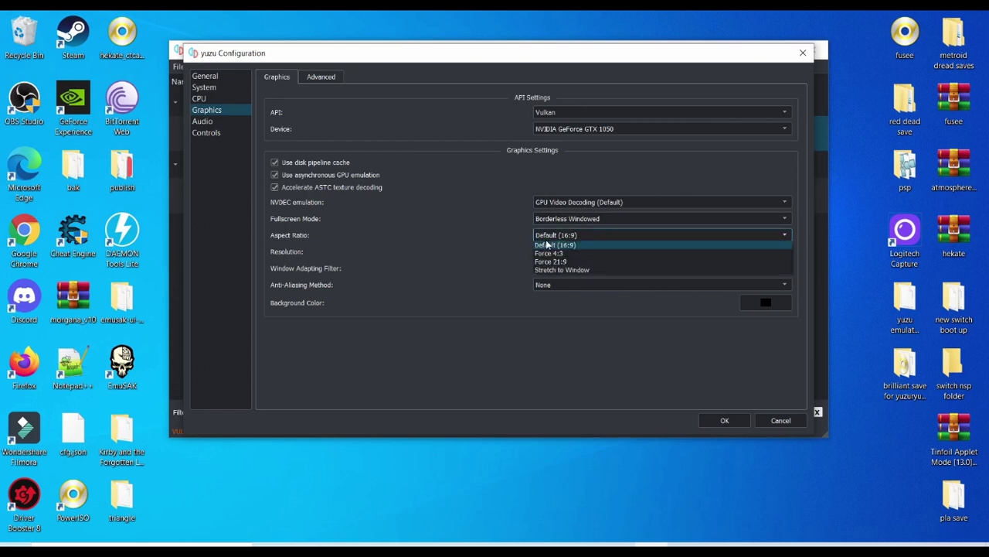
{"action": "left_click", "coordinate": [547, 244]}
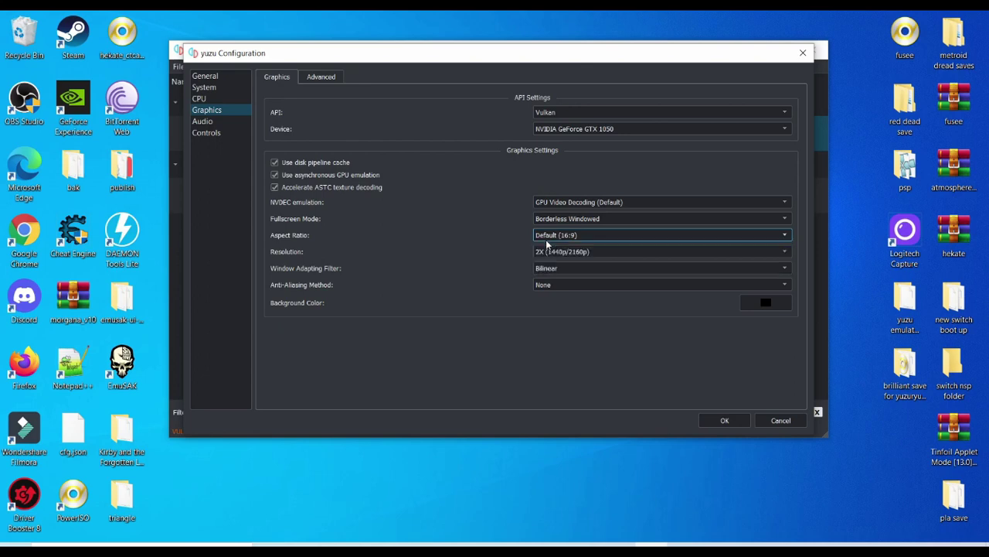
Step: Set the accuracy level to Normal in the advanced graphics settings, leave VSync disabled, and save the configuration
{"action": "left_click", "coordinate": [321, 77]}
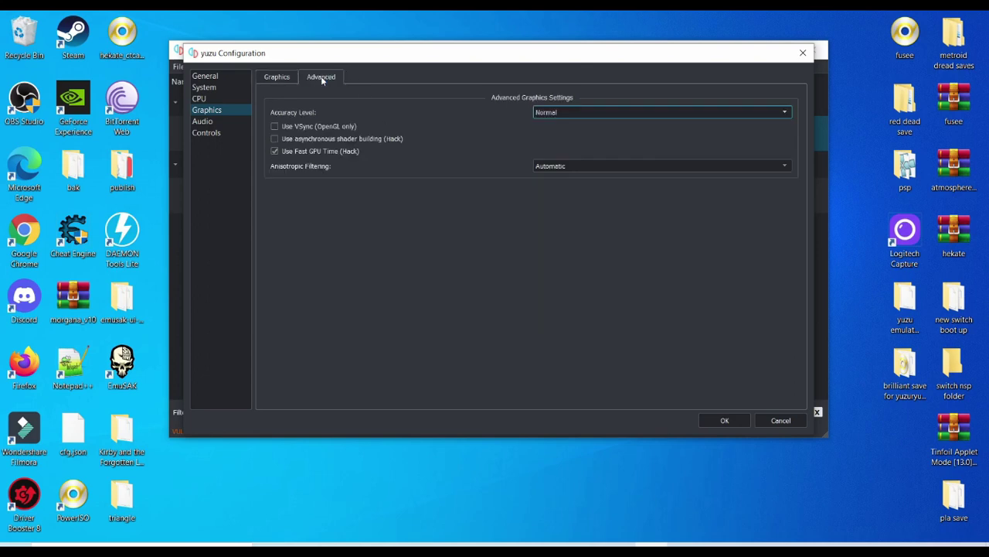
{"action": "left_click", "coordinate": [551, 114]}
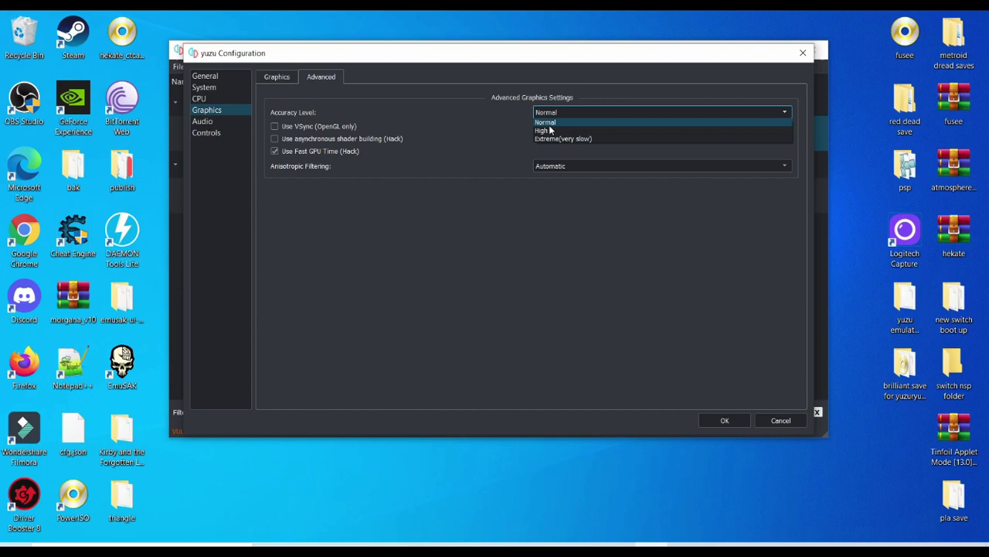
{"action": "left_click", "coordinate": [548, 121]}
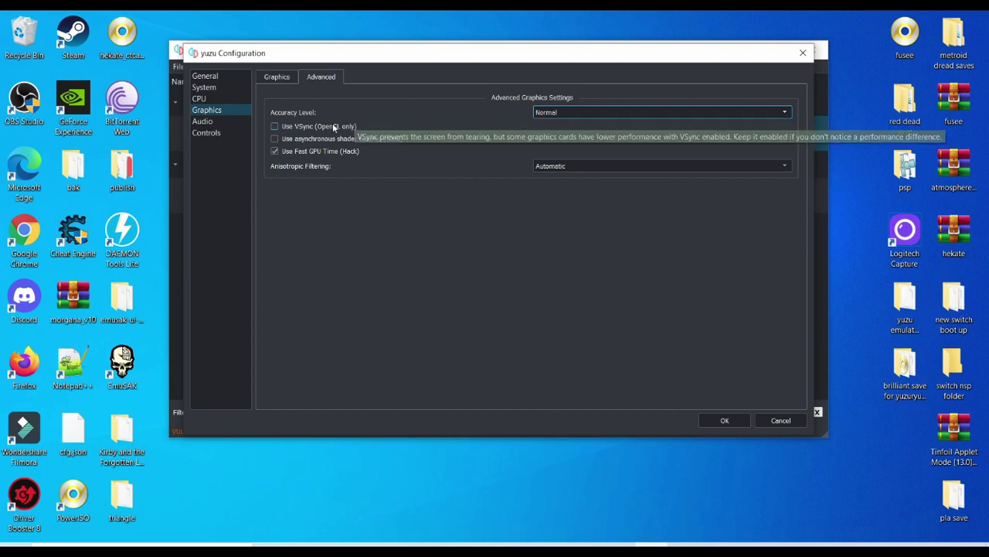
{"action": "left_click", "coordinate": [274, 128]}
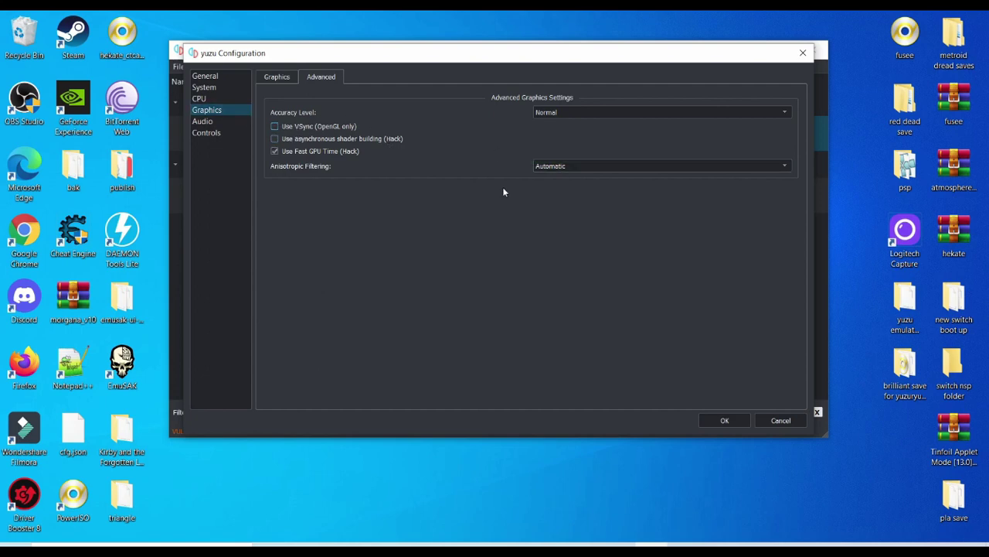
{"action": "left_click", "coordinate": [724, 421]}
Step: Move the emulator window aside and open the NVIDIA Control Panel from the desktop
{"action": "left_click_drag", "start_coordinate": [451, 56], "coordinate": [327, 56]}
{"action": "right_click", "coordinate": [752, 248]}
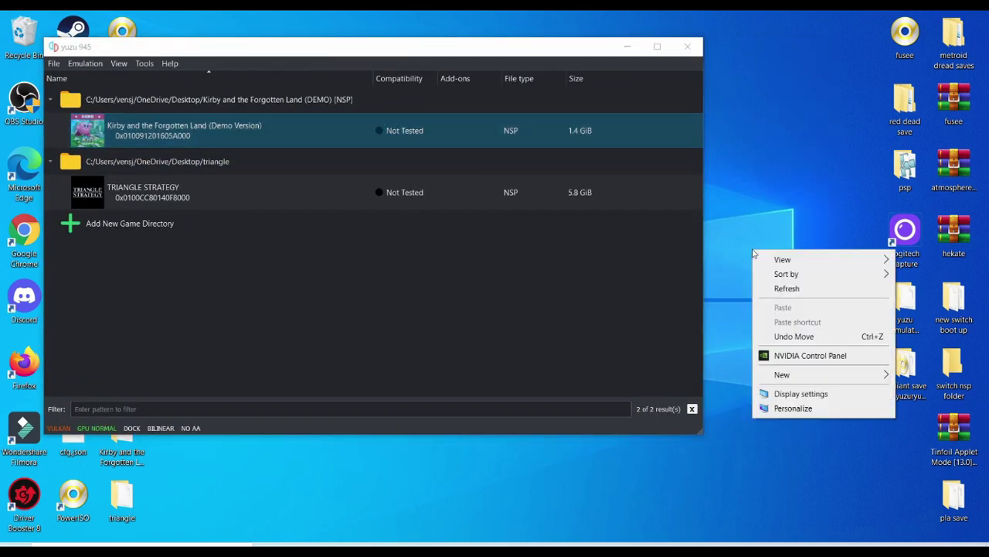
{"action": "left_click", "coordinate": [778, 357]}
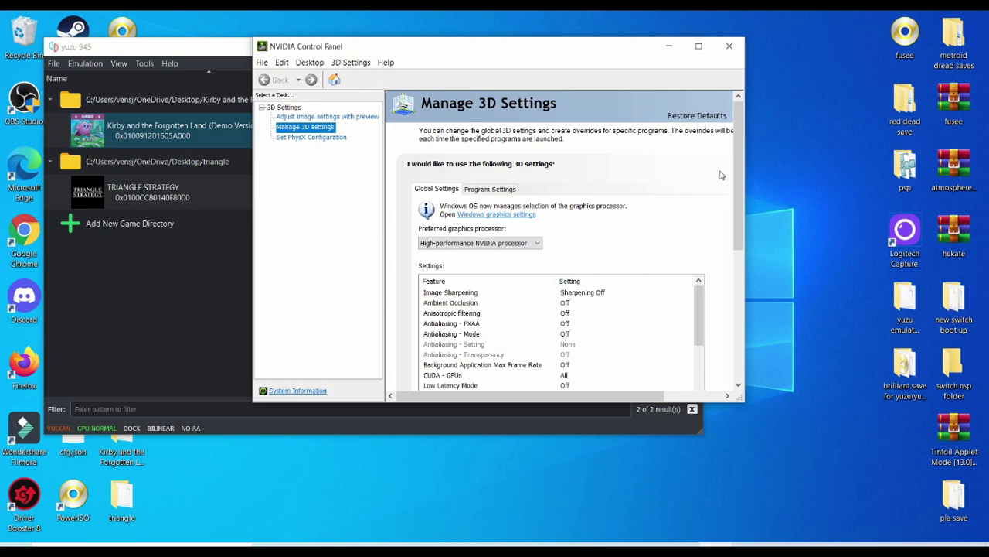
Step: Set vertical sync to On in the global 3D settings
{"action": "scroll", "coordinate": [736, 170], "scroll_direction": "down", "scroll_amount": 2}
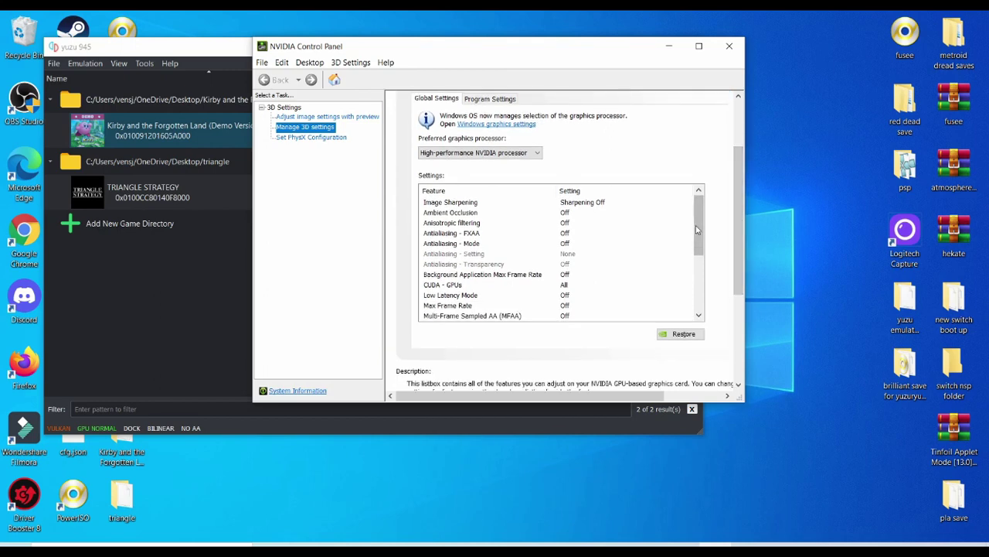
{"action": "left_click_drag", "start_coordinate": [695, 230], "coordinate": [696, 284]}
{"action": "left_click", "coordinate": [439, 305]}
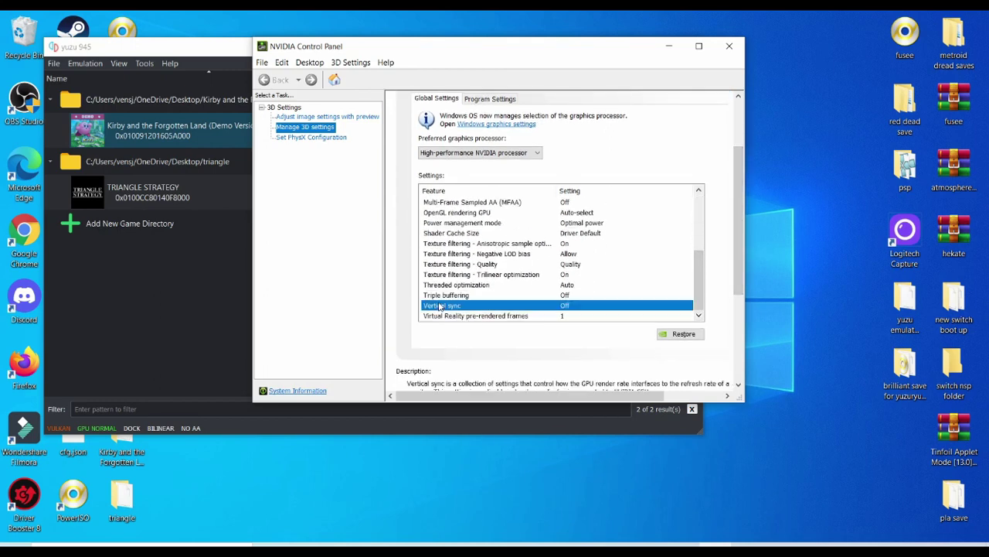
{"action": "left_click", "coordinate": [572, 307]}
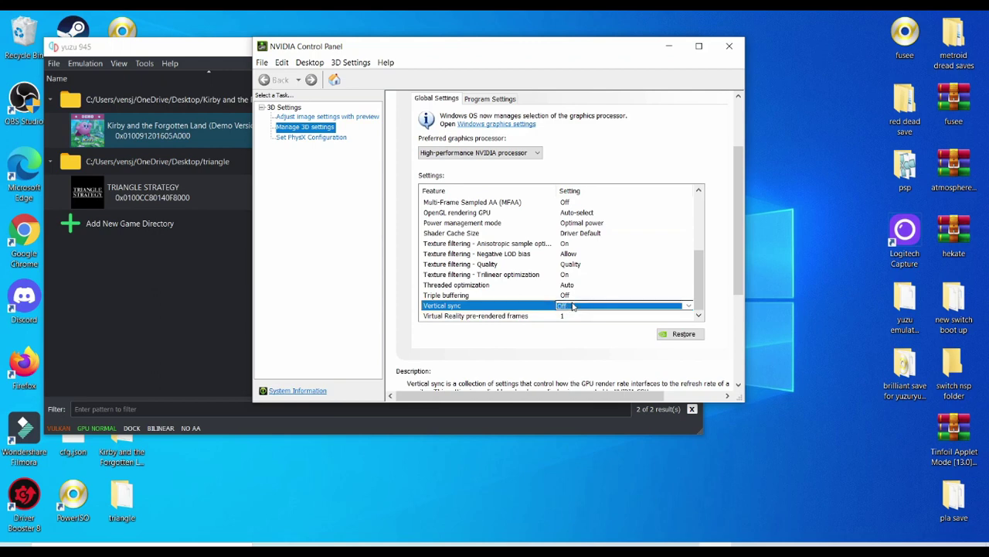
{"action": "left_click", "coordinate": [573, 306]}
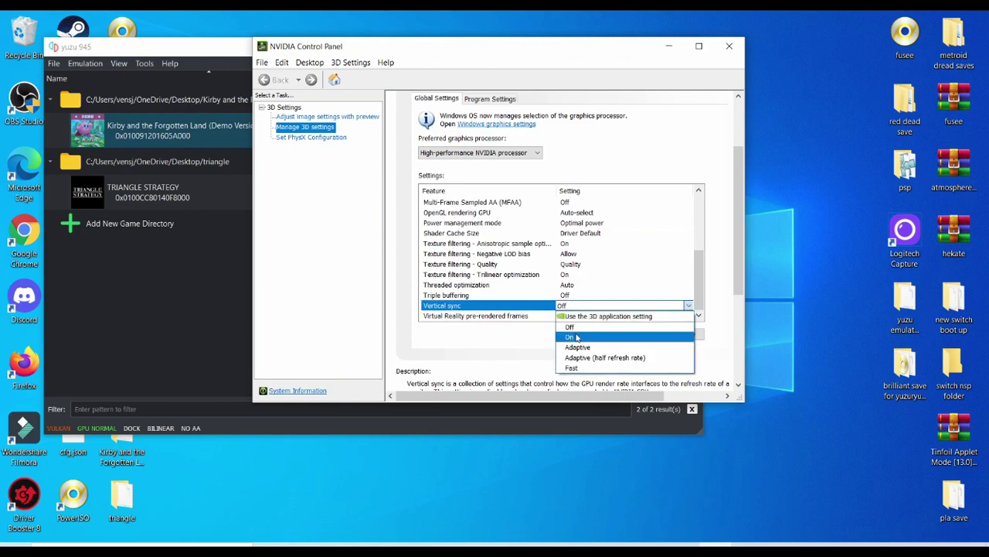
{"action": "left_click", "coordinate": [572, 337]}
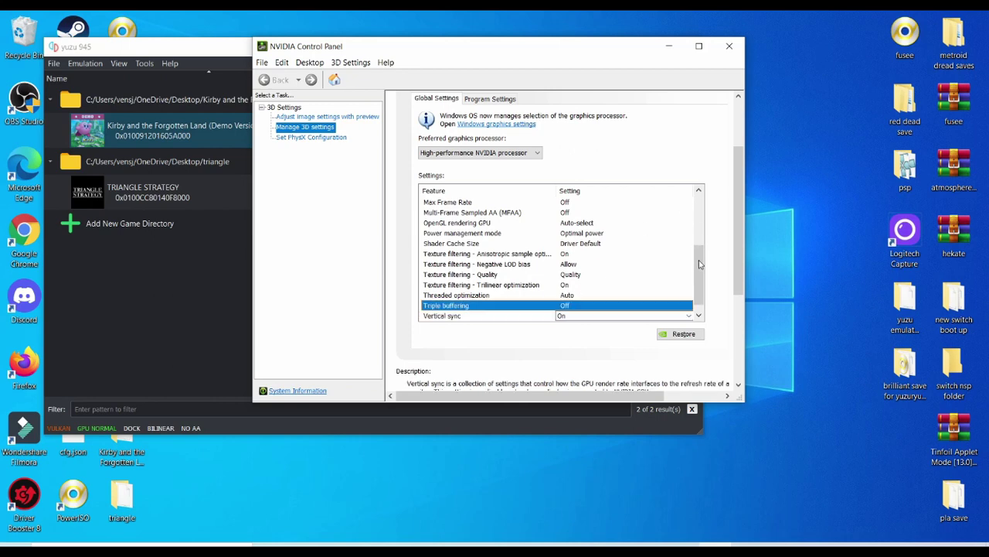
Step: Keep triple buffering set to Off and set vertical sync to Off in the global 3D settings
{"action": "left_click", "coordinate": [669, 306]}
{"action": "left_click", "coordinate": [632, 312]}
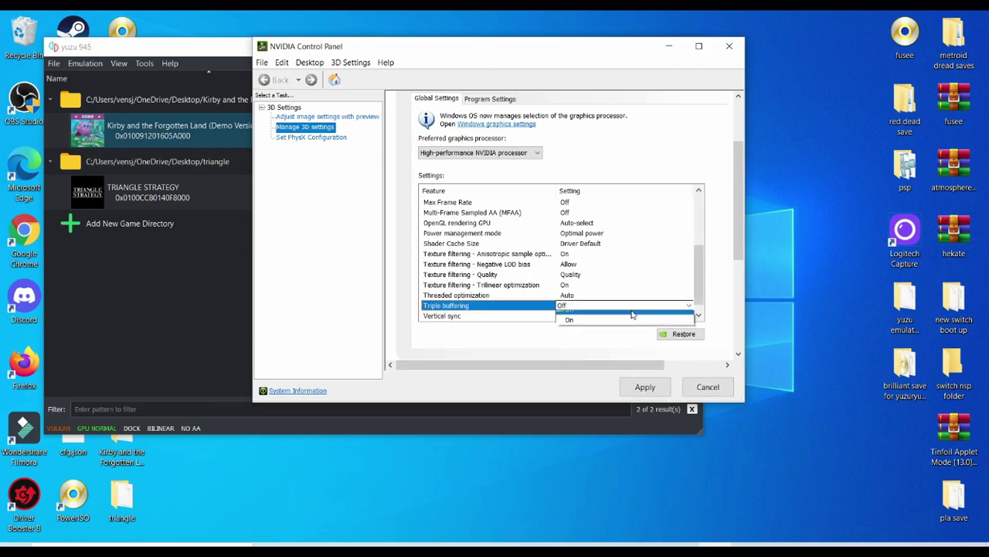
{"action": "left_click", "coordinate": [667, 312]}
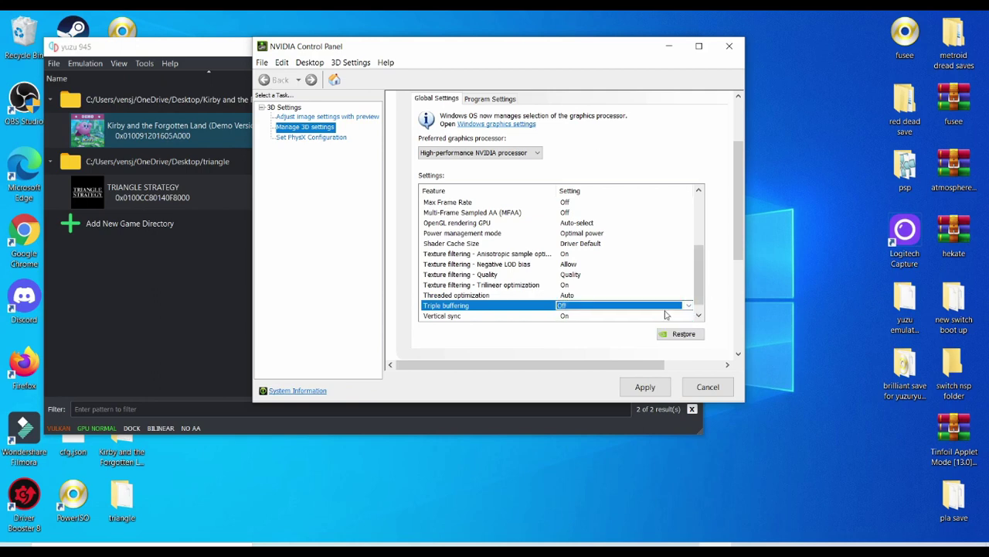
{"action": "left_click", "coordinate": [553, 318]}
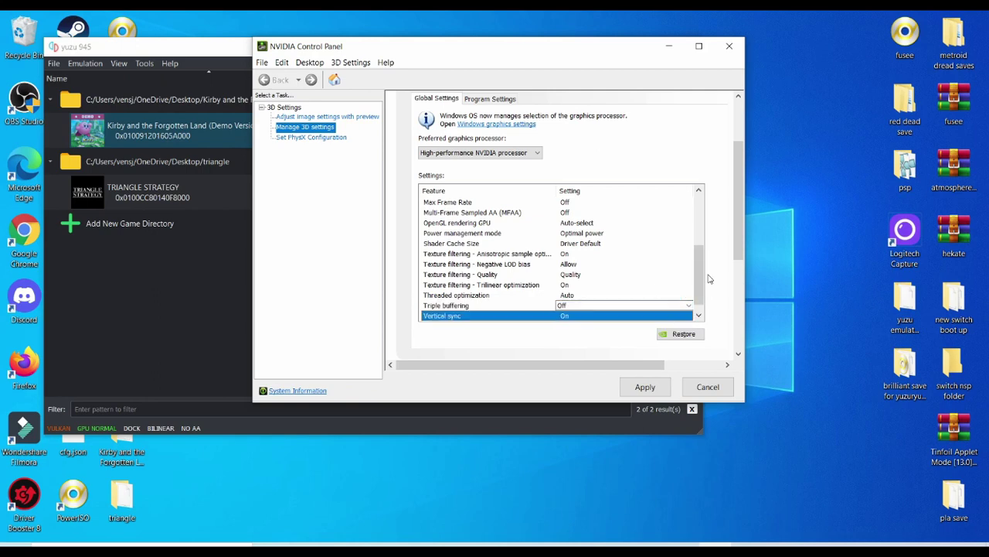
{"action": "left_click", "coordinate": [649, 317]}
{"action": "left_click", "coordinate": [649, 317]}
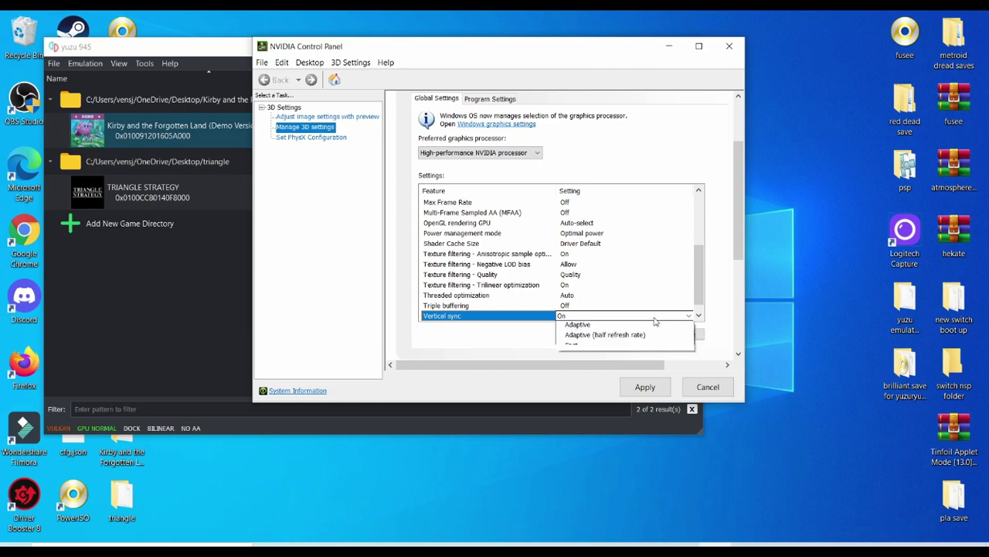
{"action": "left_click", "coordinate": [628, 343]}
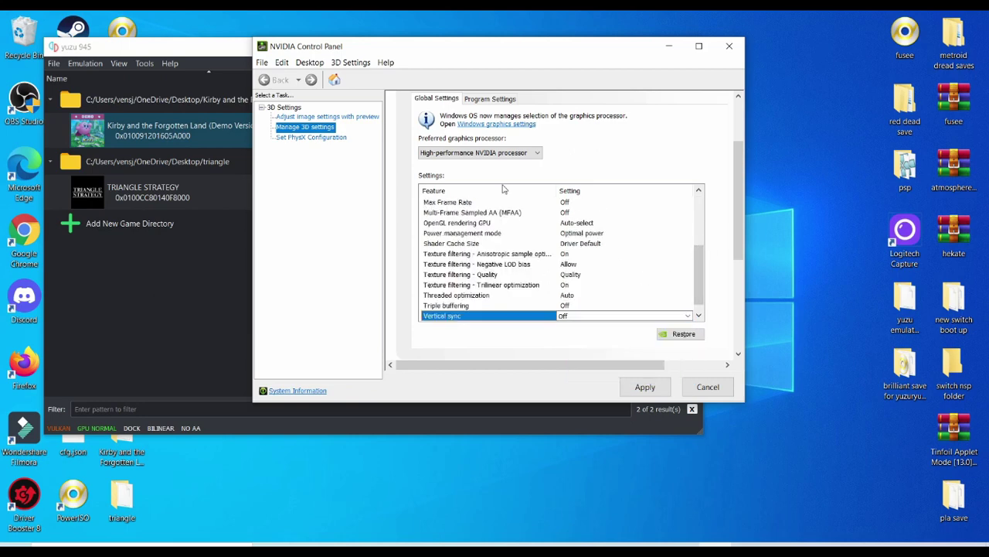
Step: Add yuzu to the program-specific 3D settings from the recently used programs and apply the changes
{"action": "left_click_drag", "start_coordinate": [740, 236], "coordinate": [734, 139]}
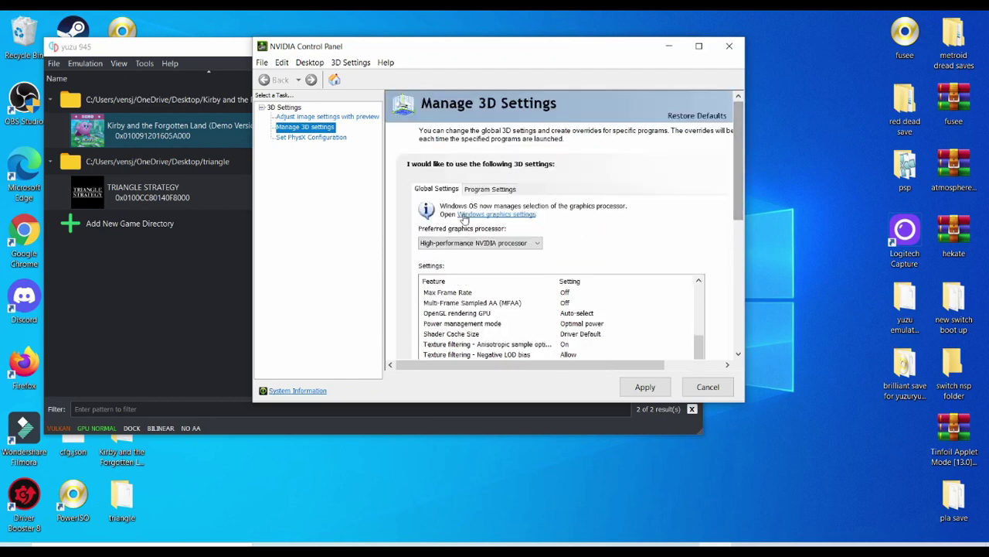
{"action": "left_click", "coordinate": [483, 189]}
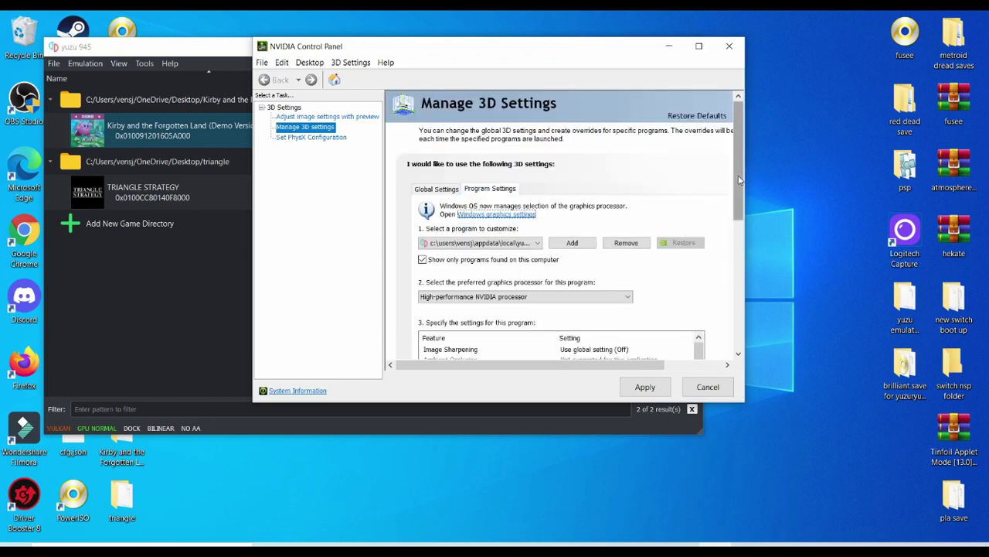
{"action": "left_click_drag", "start_coordinate": [738, 180], "coordinate": [699, 283]}
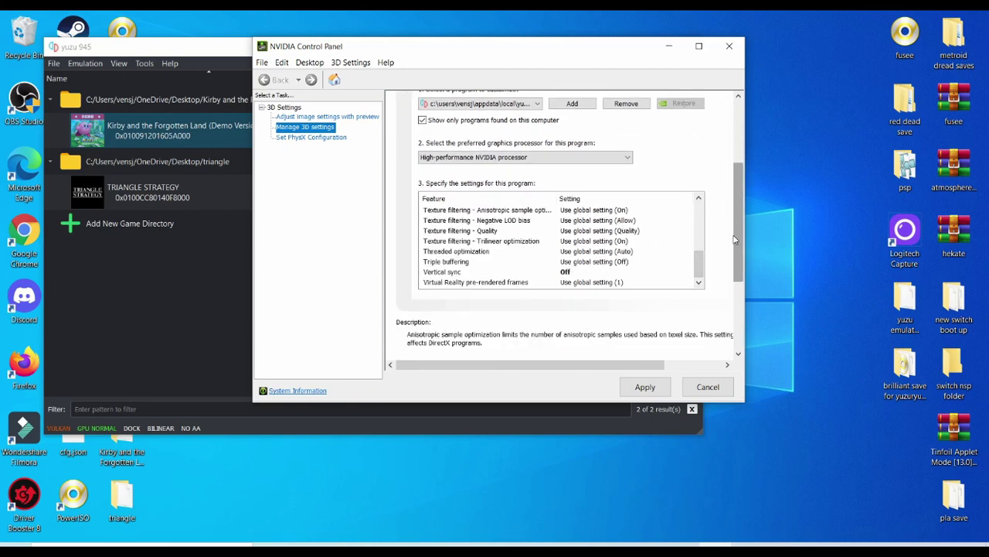
{"action": "left_click_drag", "start_coordinate": [738, 169], "coordinate": [738, 118]}
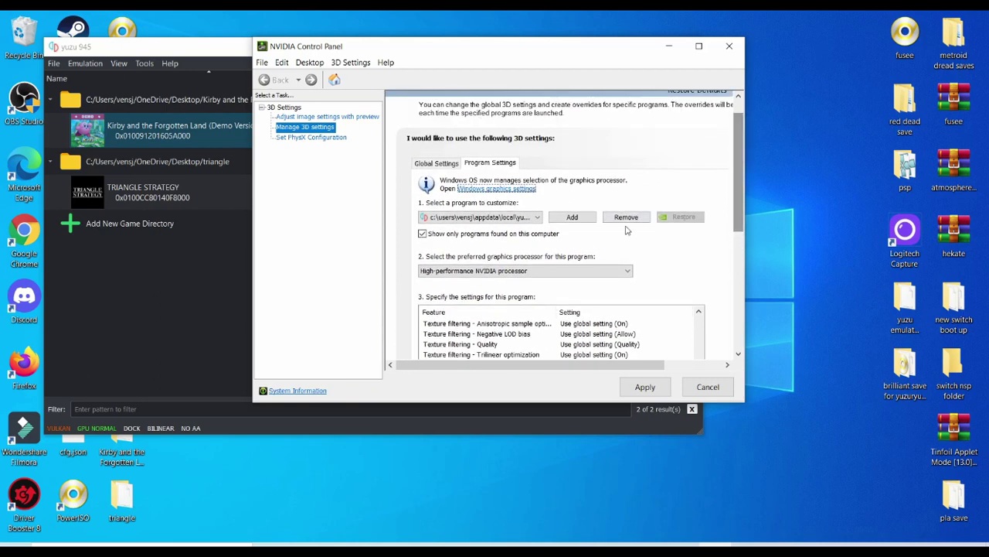
{"action": "left_click", "coordinate": [572, 217]}
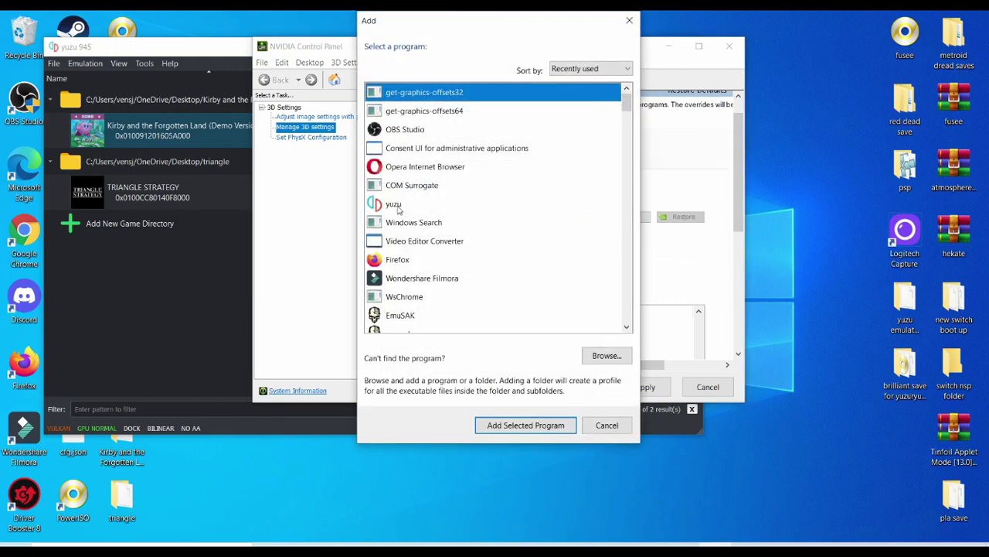
{"action": "left_click", "coordinate": [396, 204]}
{"action": "left_click", "coordinate": [532, 427]}
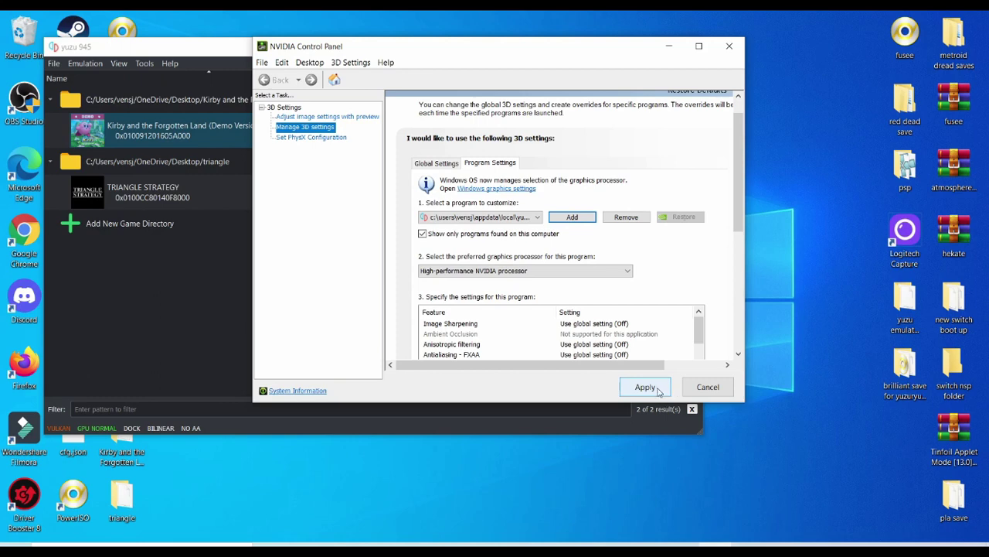
{"action": "left_click", "coordinate": [659, 392]}
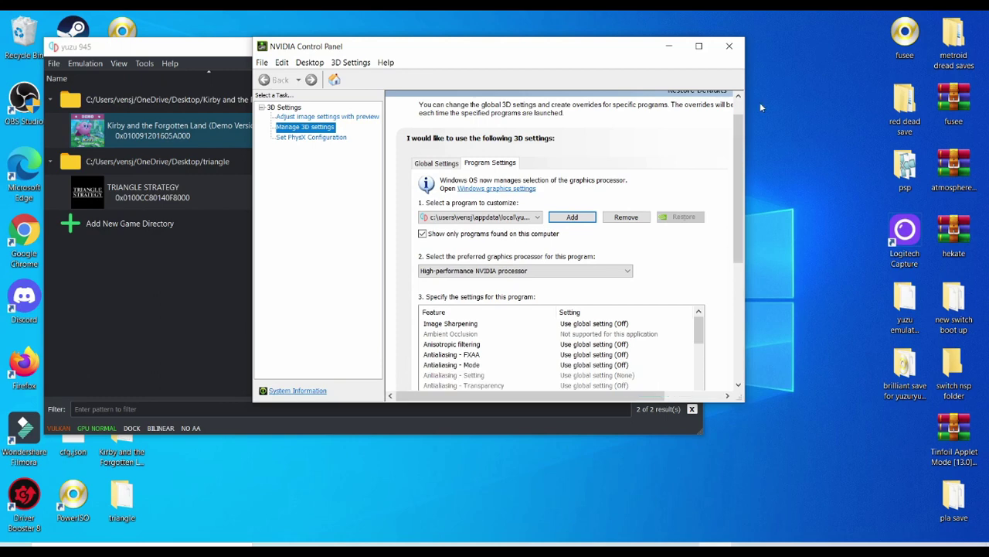
Step: Close the NVIDIA Control Panel and move the yuzu window toward the middle of the desktop
{"action": "left_click", "coordinate": [733, 48]}
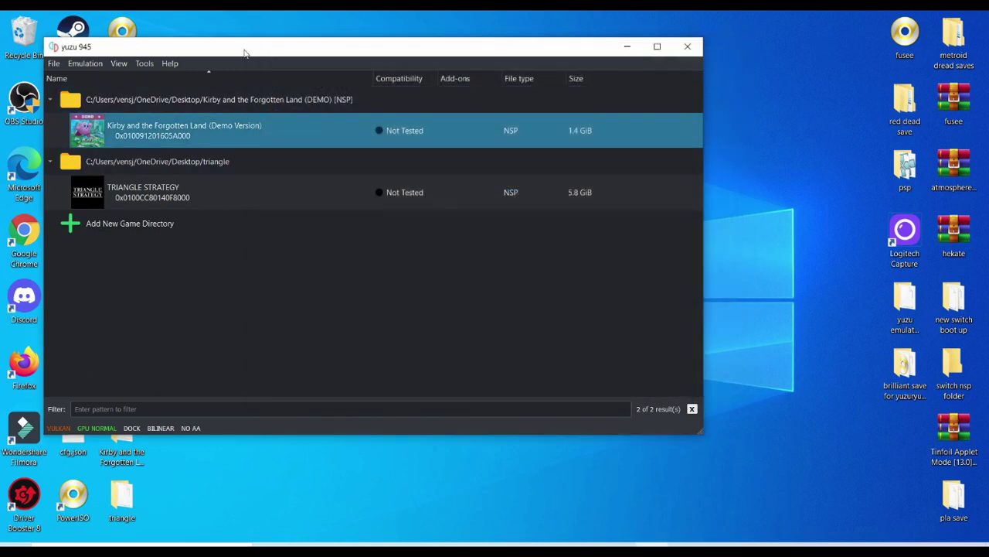
{"action": "left_click_drag", "start_coordinate": [246, 47], "coordinate": [400, 68]}
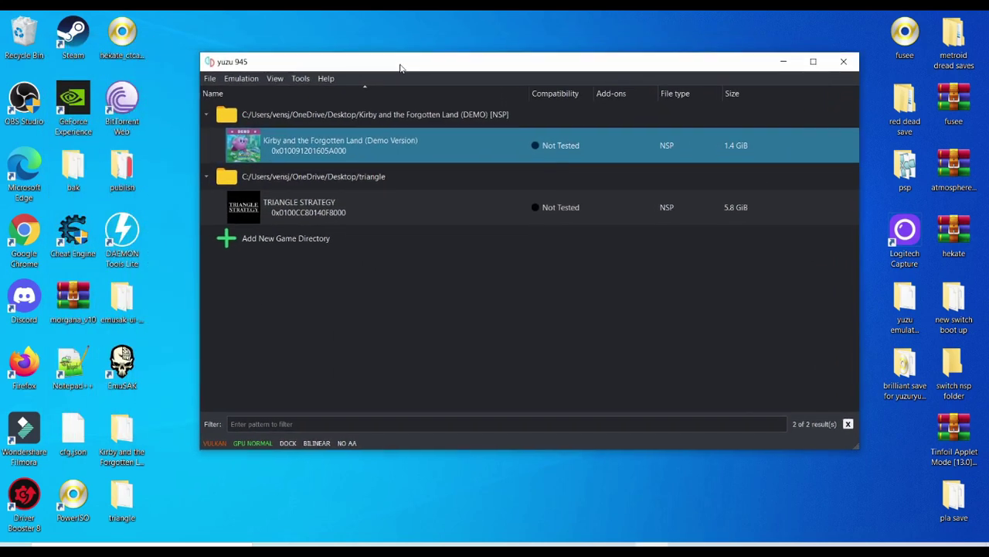